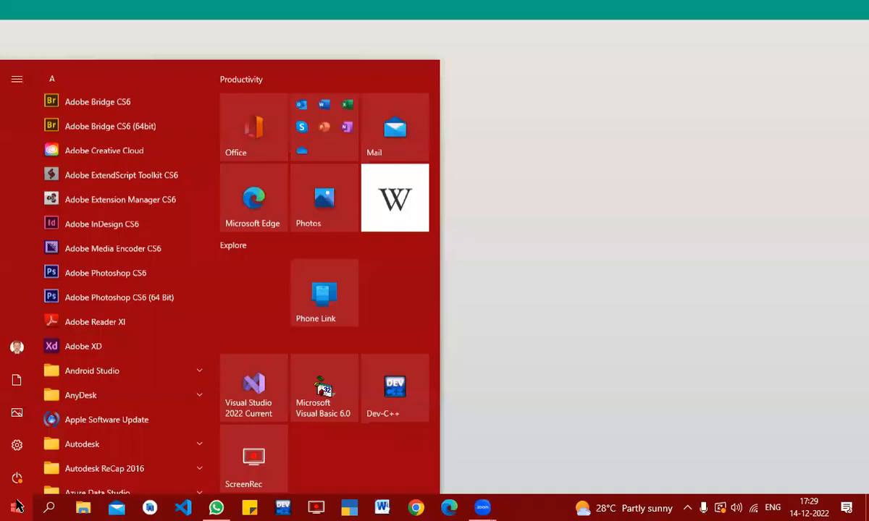
# Step: Launch Microsoft Word 2010 and insert a Blank (Three Columns) header in the new document
pyautogui.write('word')
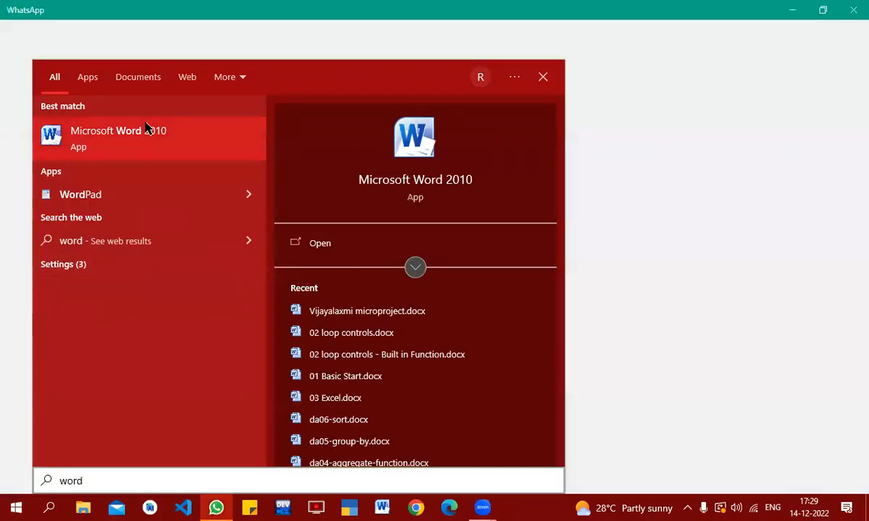
pyautogui.click(144, 128)
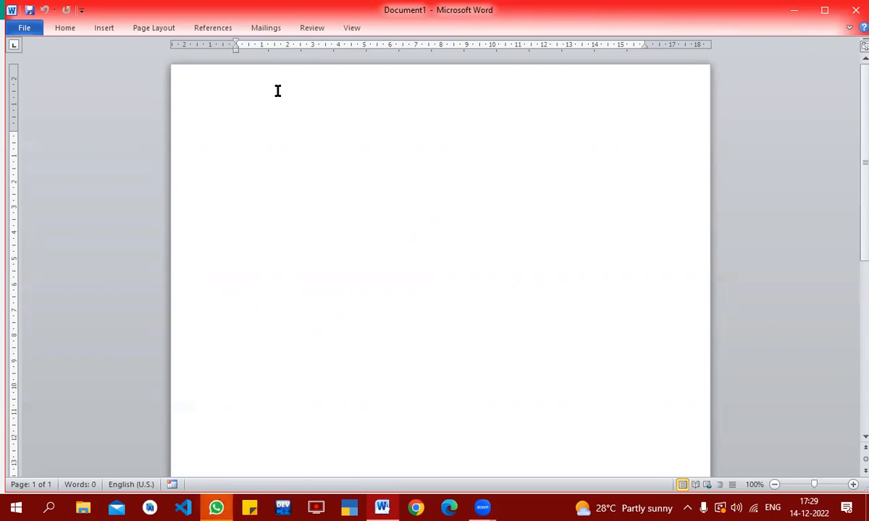
pyautogui.click(353, 28)
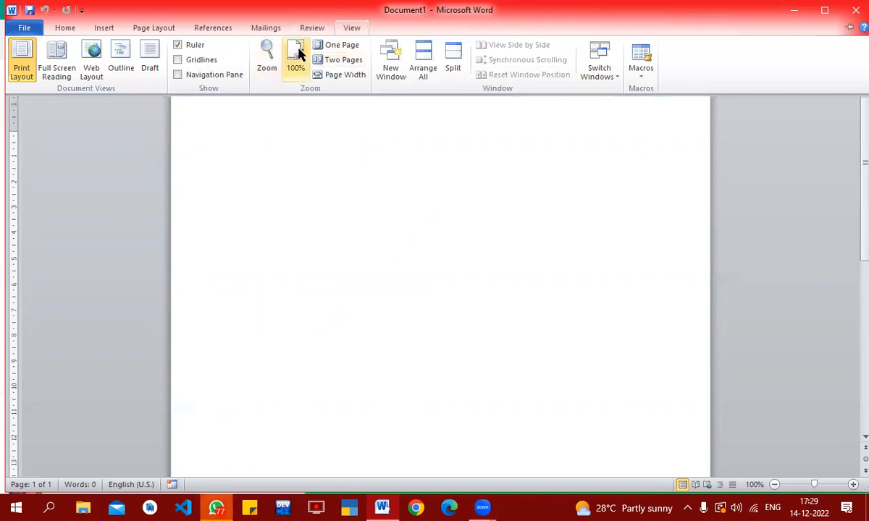
pyautogui.click(98, 30)
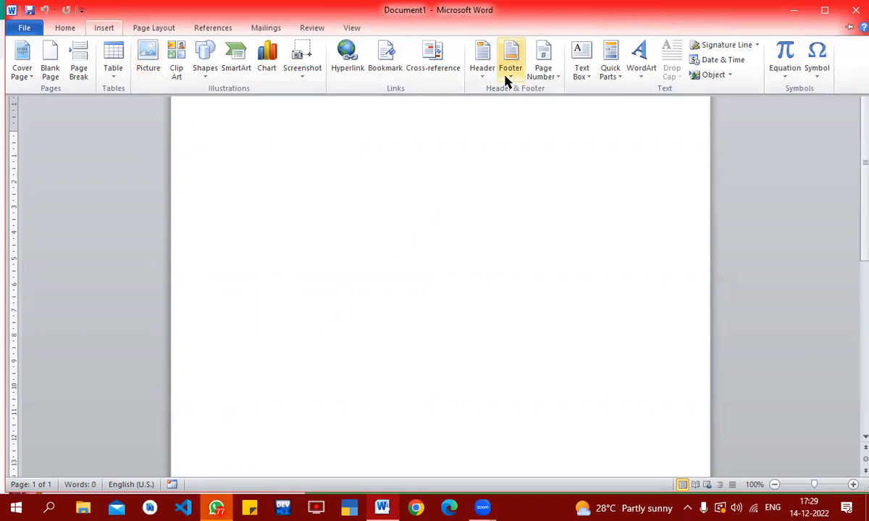
pyautogui.click(475, 73)
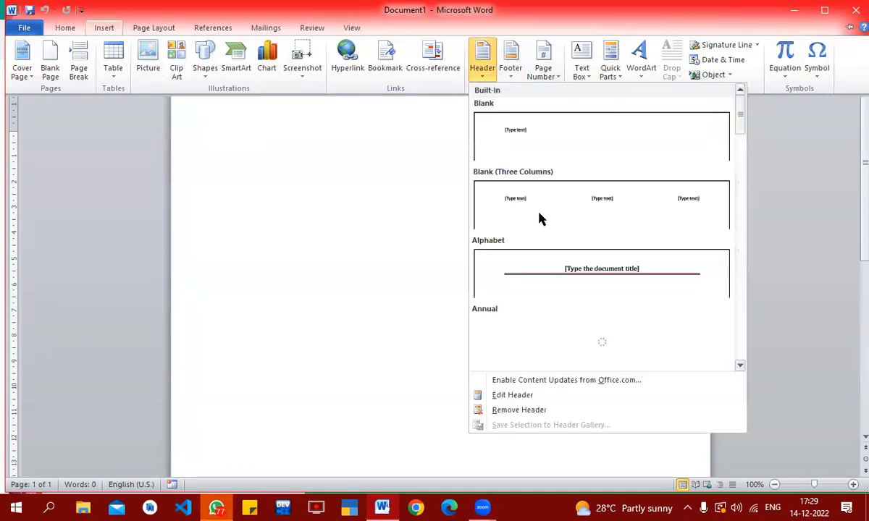
pyautogui.click(549, 201)
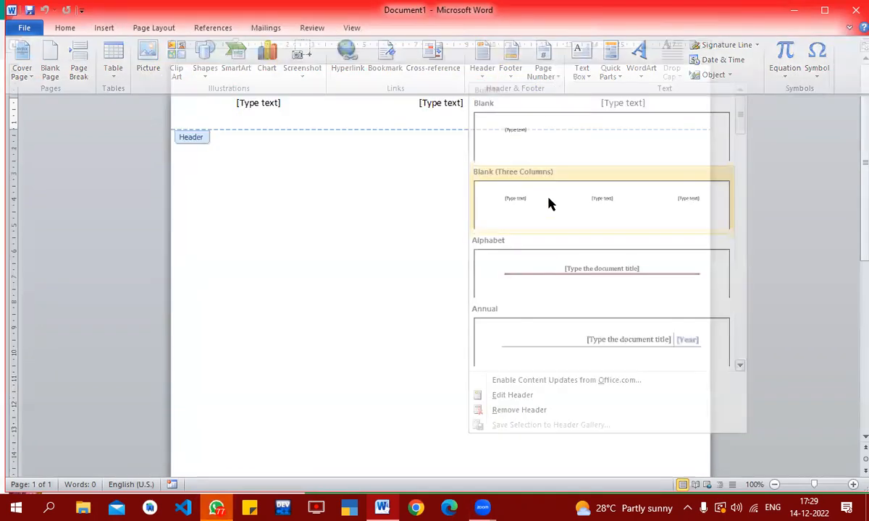
# Step: Replace the header's left placeholder with the text "Raj computers Edcuation"
pyautogui.click(256, 104)
pyautogui.write('Raj co')
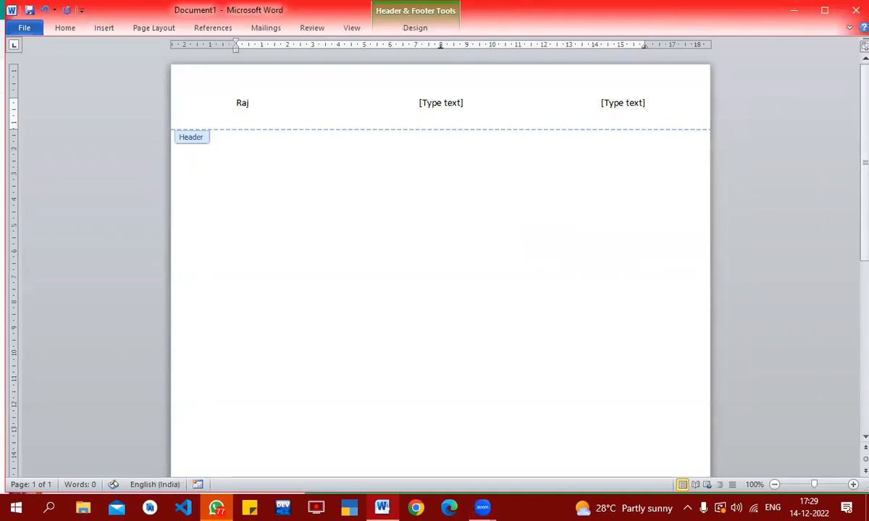
pyautogui.write('mputers Edcuation')
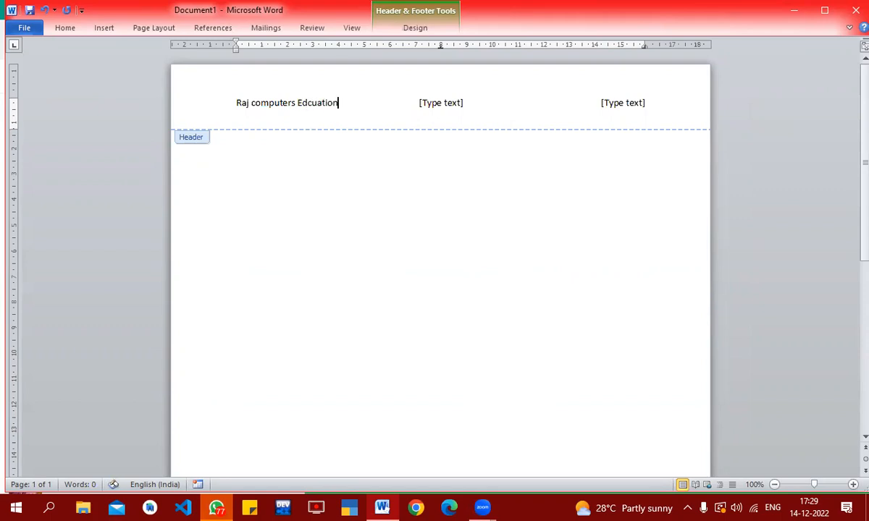
# Step: Replace the header's middle placeholder with the text "Class XI / XII"
pyautogui.press('Right')
pyautogui.press('Right')
pyautogui.press('Right')
pyautogui.press('Right')
pyautogui.press('Right')
pyautogui.press('Left')
pyautogui.press('Left')
pyautogui.press('Left')
pyautogui.press('Delete')
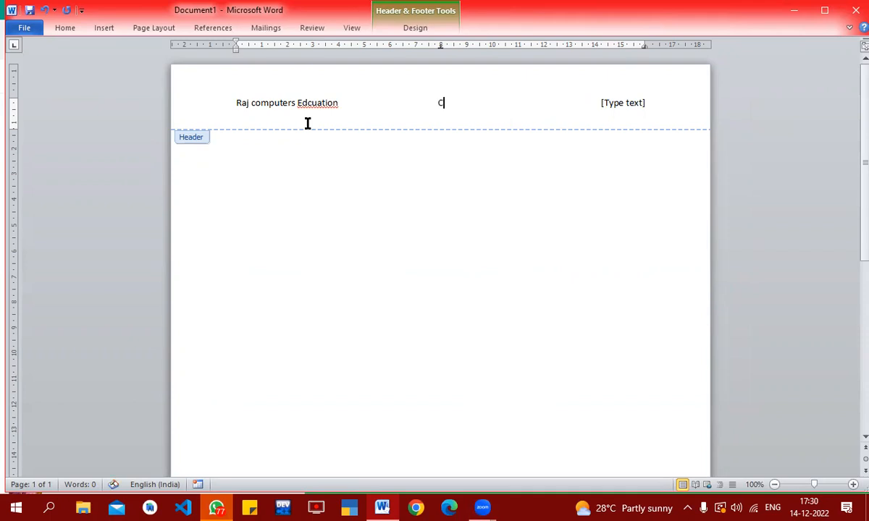
pyautogui.write('lass XI / XII')
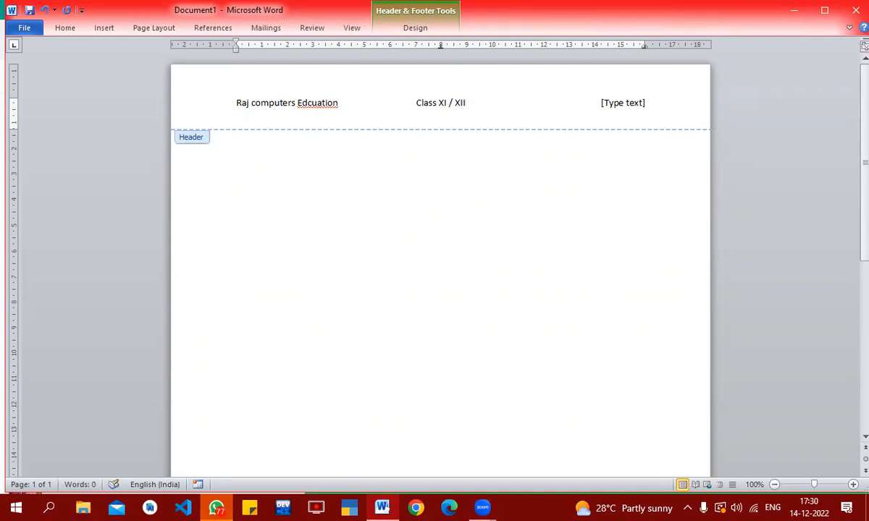
# Step: Replace the header's right placeholder with "Subject : Math" and return to the document body
pyautogui.press('Tab')
pyautogui.press('BackSpace')
pyautogui.press('Right')
pyautogui.write('Subject : Math')
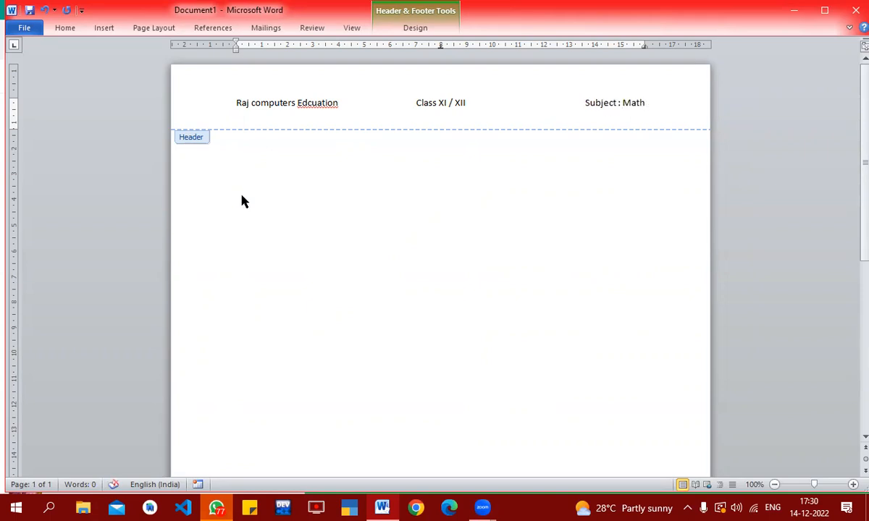
pyautogui.doubleClick(261, 177)
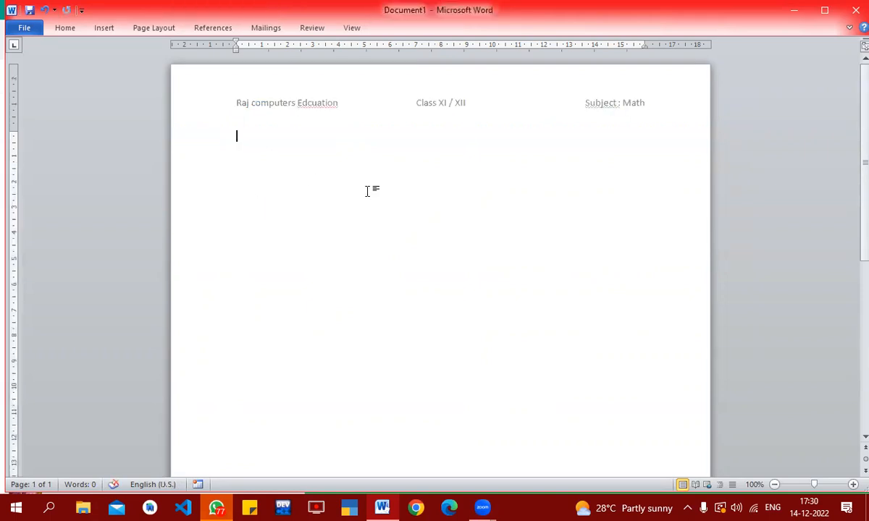
pyautogui.doubleClick(288, 202)
pyautogui.hotkey('ctrl', 'z')
# Step: Reopen the header, add a bottom border under its whole text line, and close the header again
pyautogui.doubleClick(213, 110)
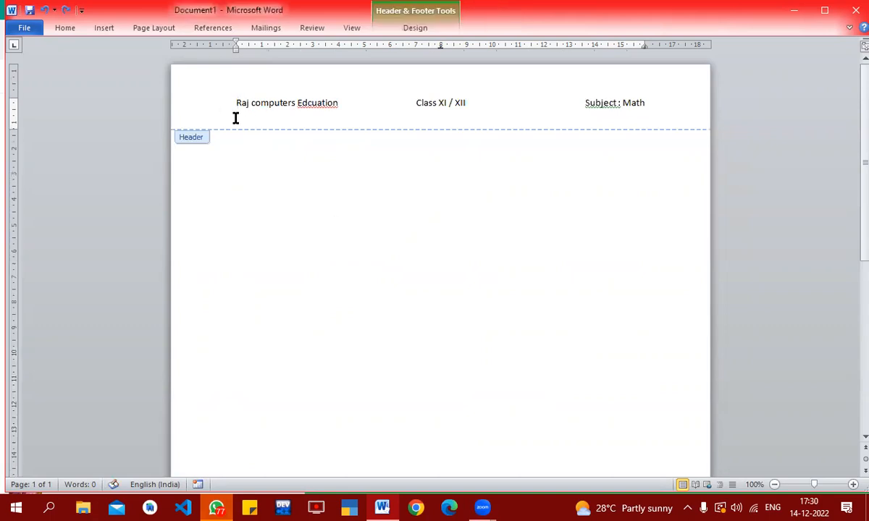
pyautogui.click(204, 109)
pyautogui.click(66, 29)
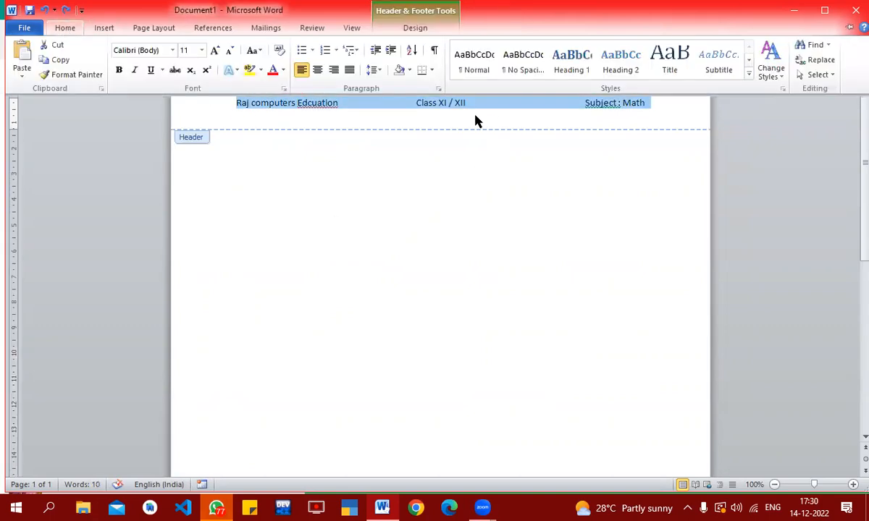
pyautogui.click(432, 70)
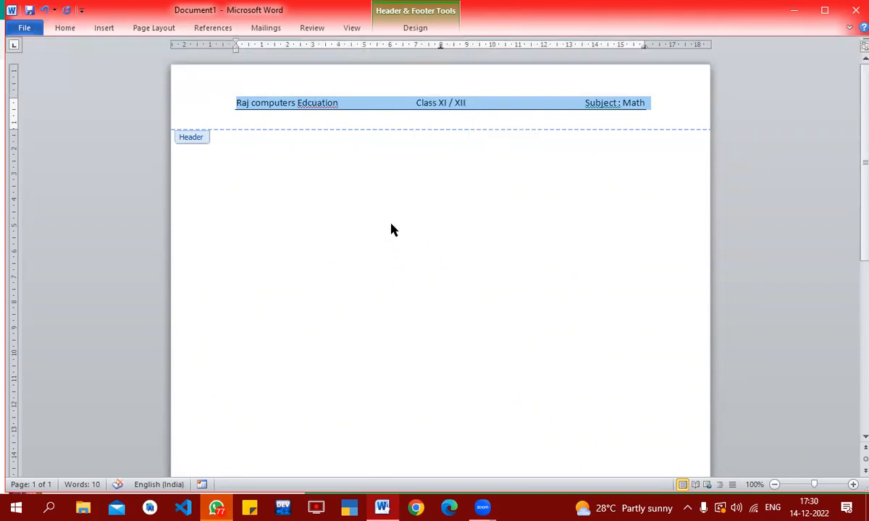
pyautogui.doubleClick(391, 230)
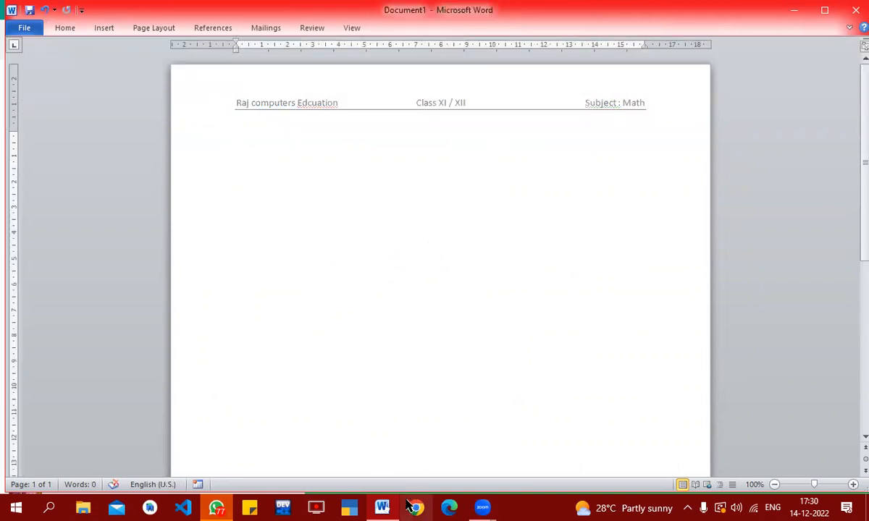
# Step: Switch to WhatsApp and enlarge the second forwarded textbook photo in the most recent chat to read its maths questions
pyautogui.click(216, 508)
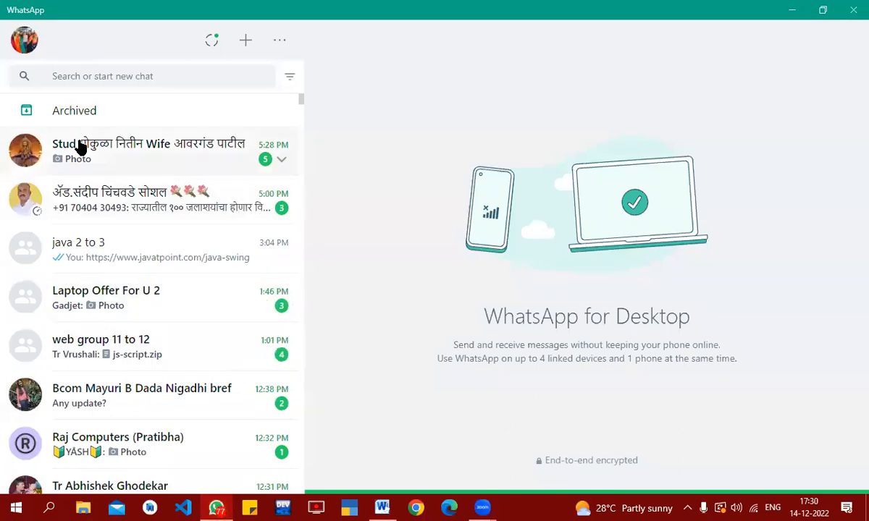
pyautogui.click(80, 145)
pyautogui.click(410, 264)
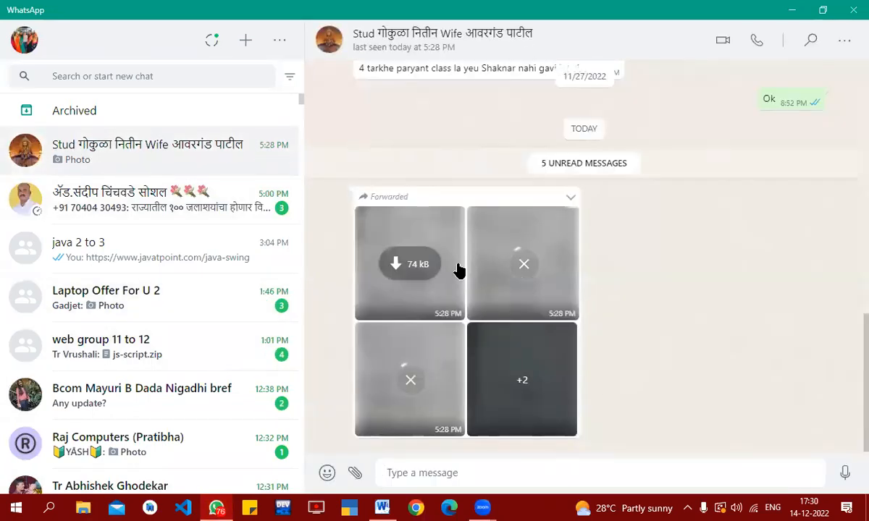
pyautogui.click(518, 271)
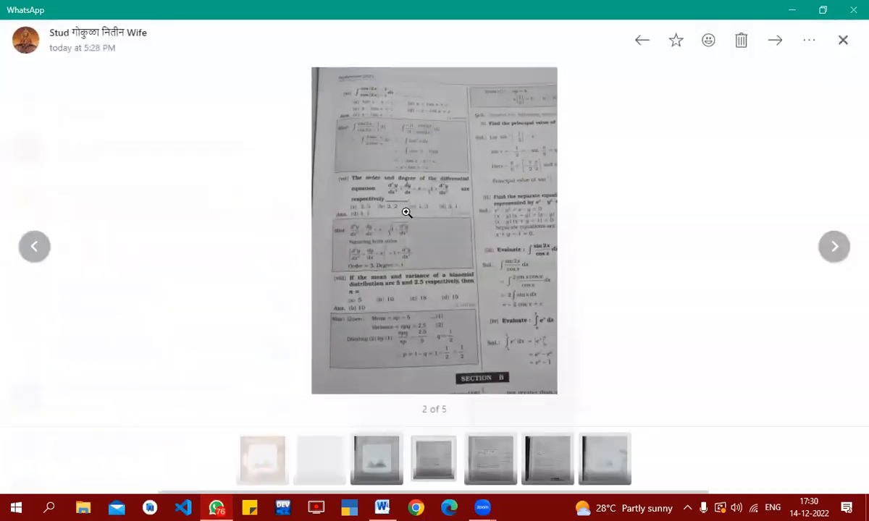
pyautogui.click(407, 188)
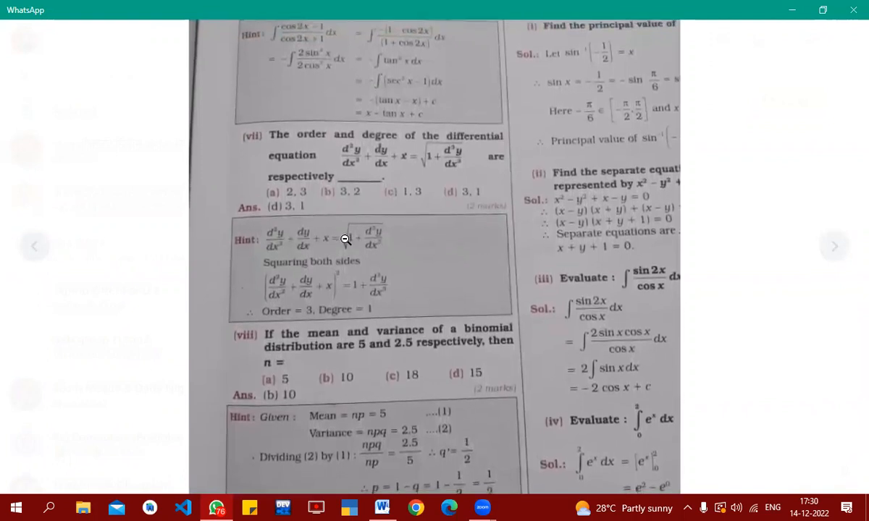
# Step: Return to Word, keep the ribbon expanded, and insert a new blank equation below the header
pyautogui.hotkey('alt', 'Tab')
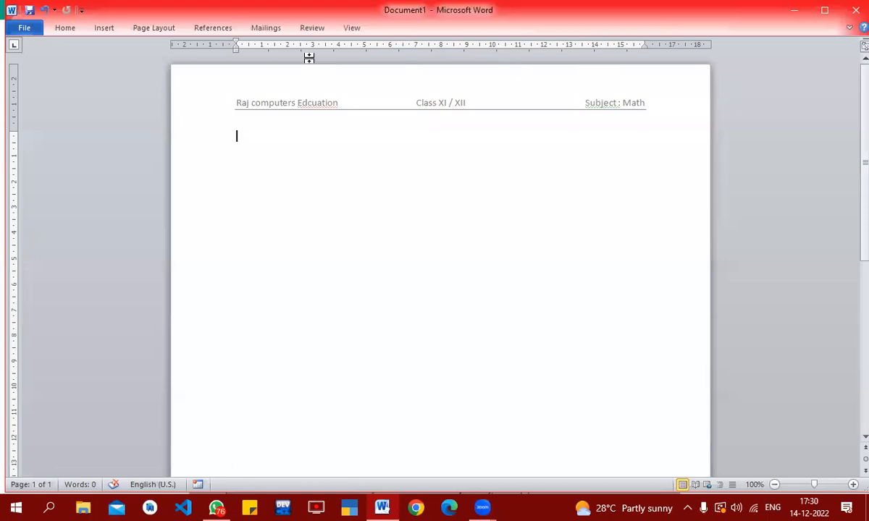
pyautogui.click(849, 27)
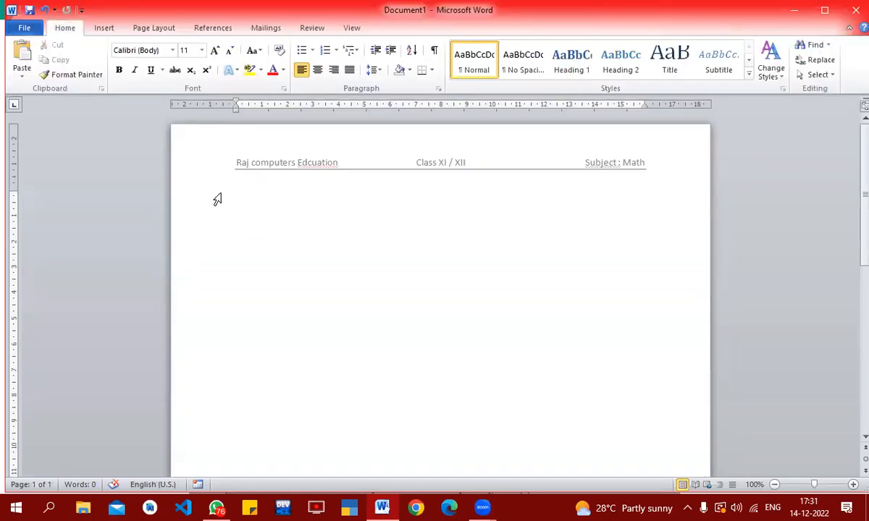
pyautogui.click(103, 30)
pyautogui.click(791, 75)
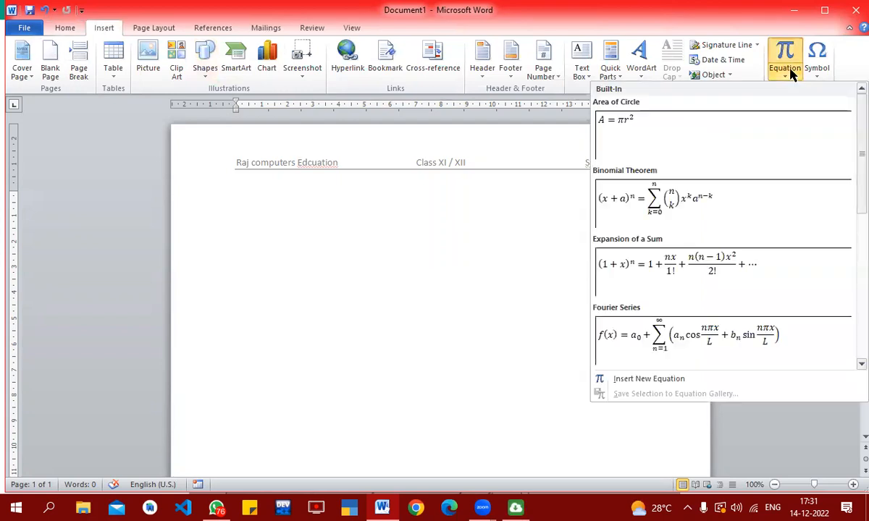
pyautogui.click(683, 378)
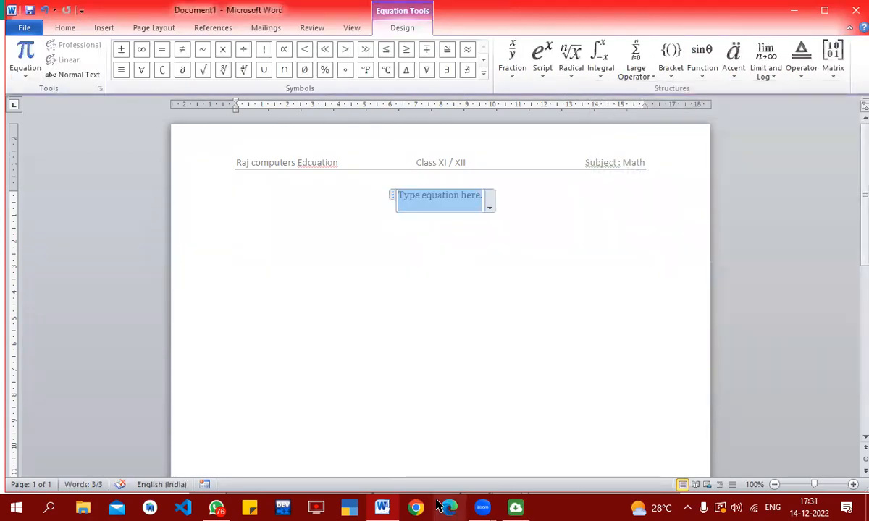
# Step: Check the differential equation in the WhatsApp photo and insert an empty stacked fraction into Word's equation
pyautogui.click(227, 505)
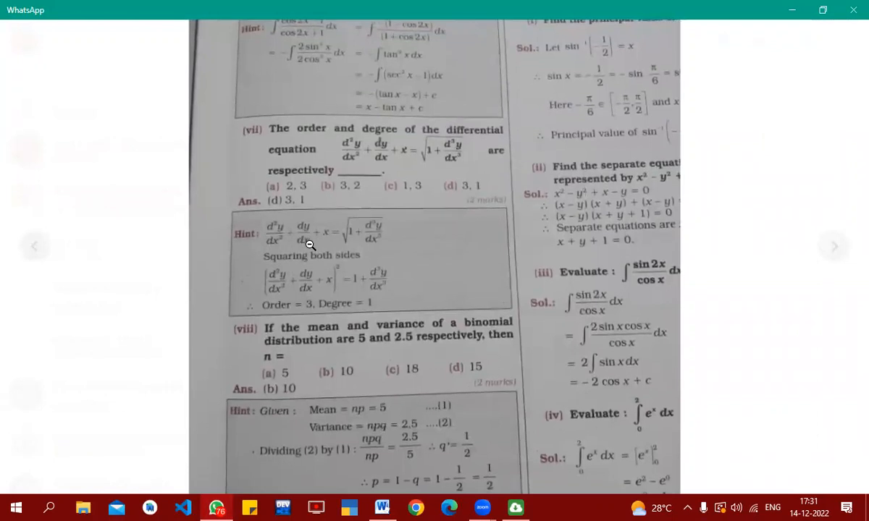
pyautogui.hotkey('alt', 'Tab')
pyautogui.click(515, 81)
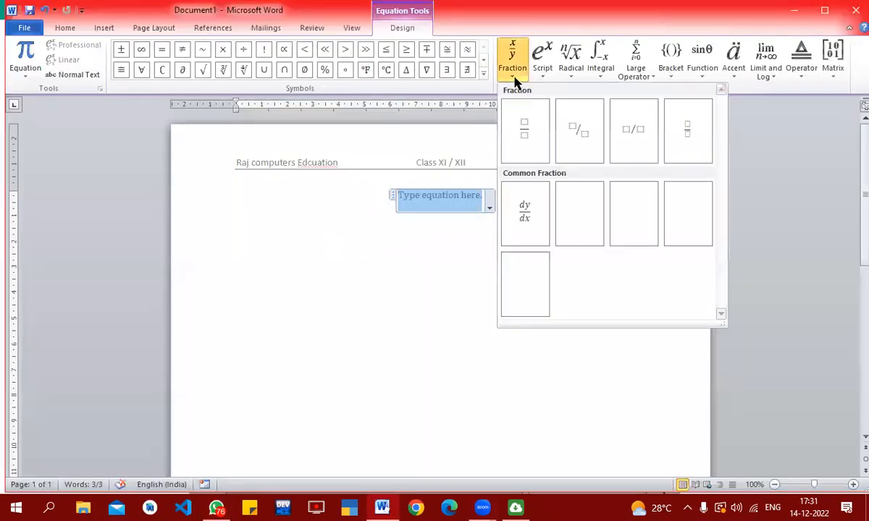
pyautogui.click(524, 143)
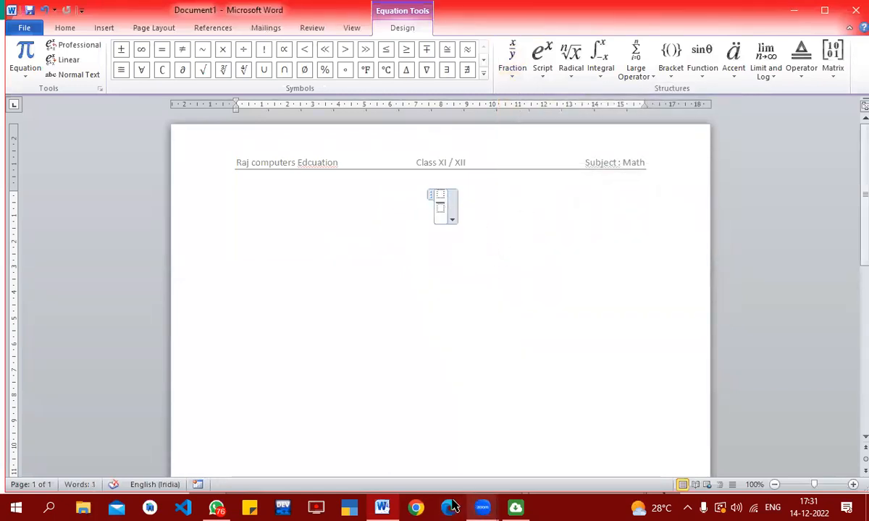
# Step: Consult the textbook photo again and insert an empty superscript structure in the fraction's numerator
pyautogui.click(216, 507)
pyautogui.scroll(-5, 277, 378)
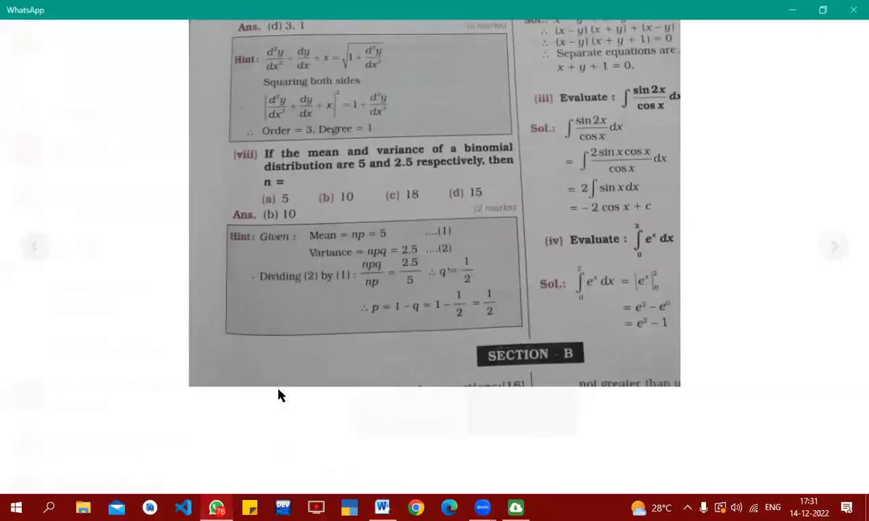
pyautogui.hotkey('alt', 'Tab')
pyautogui.click(440, 195)
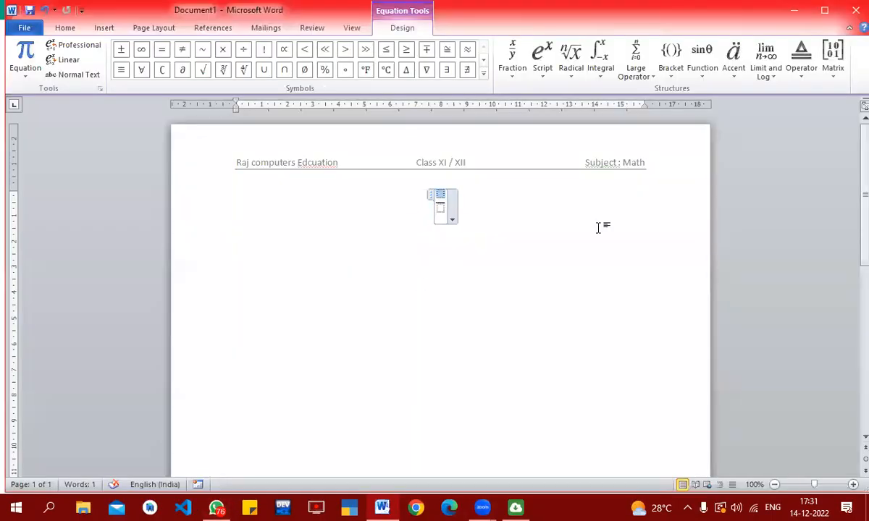
pyautogui.click(515, 77)
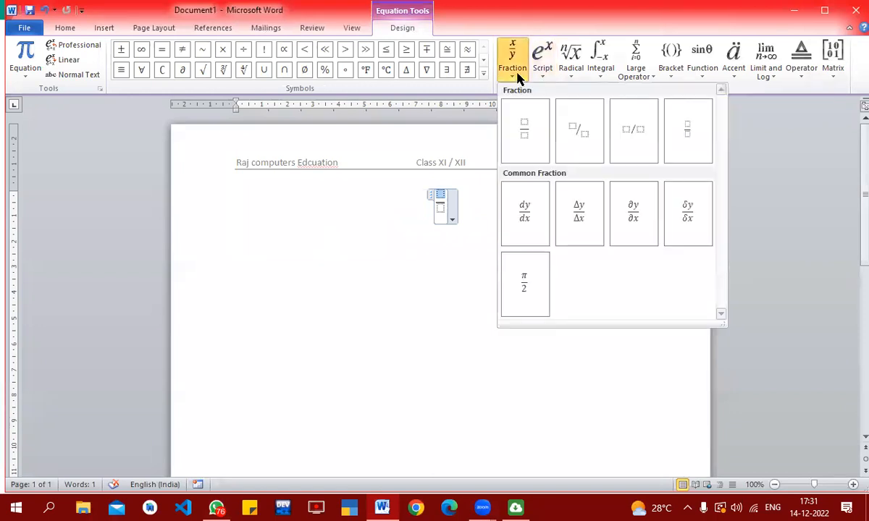
pyautogui.click(543, 73)
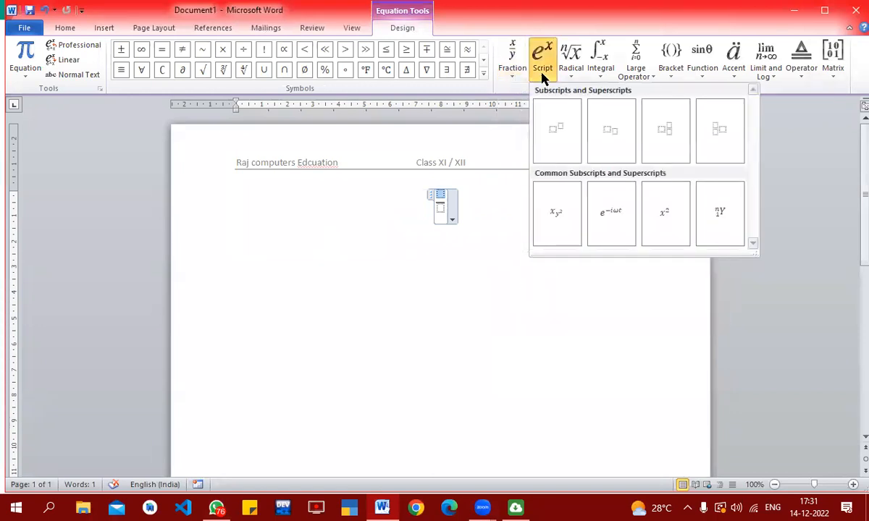
pyautogui.click(557, 138)
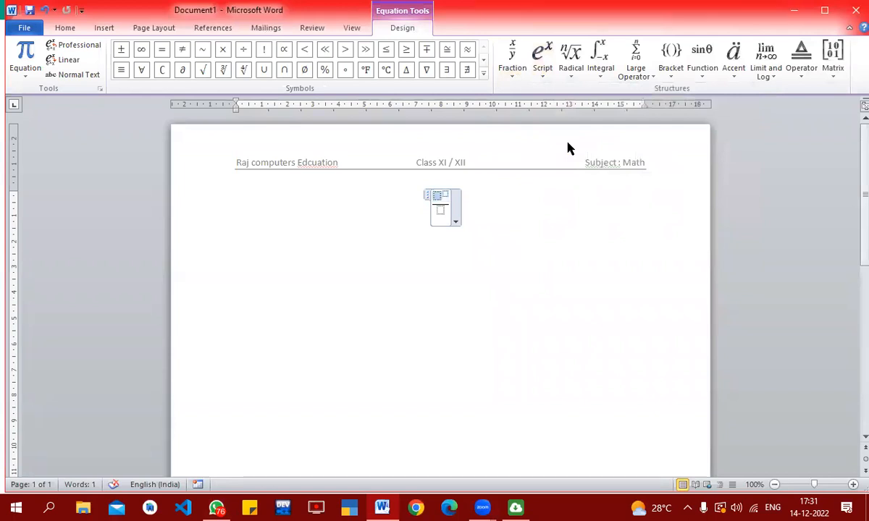
# Step: Fill the numerator's superscript structure with base D and exponent 2, checking the photo for the notation
pyautogui.write('D')
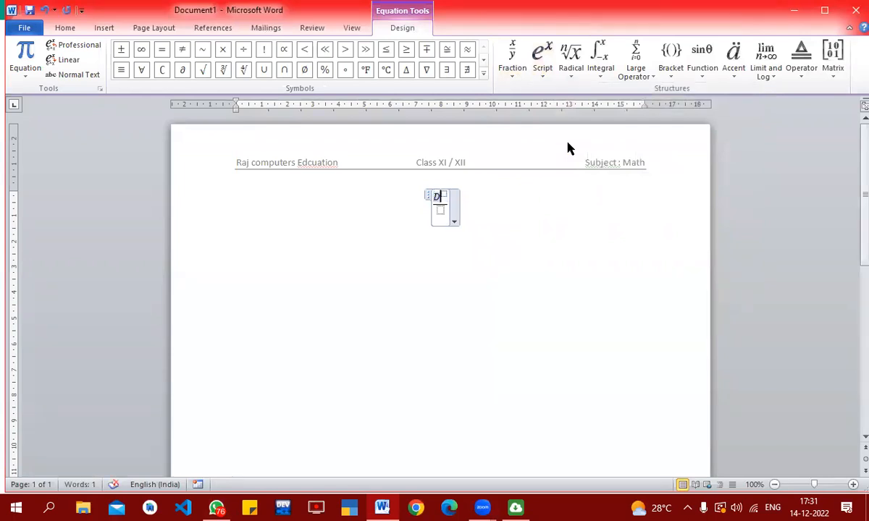
pyautogui.hotkey('alt', 'Tab')
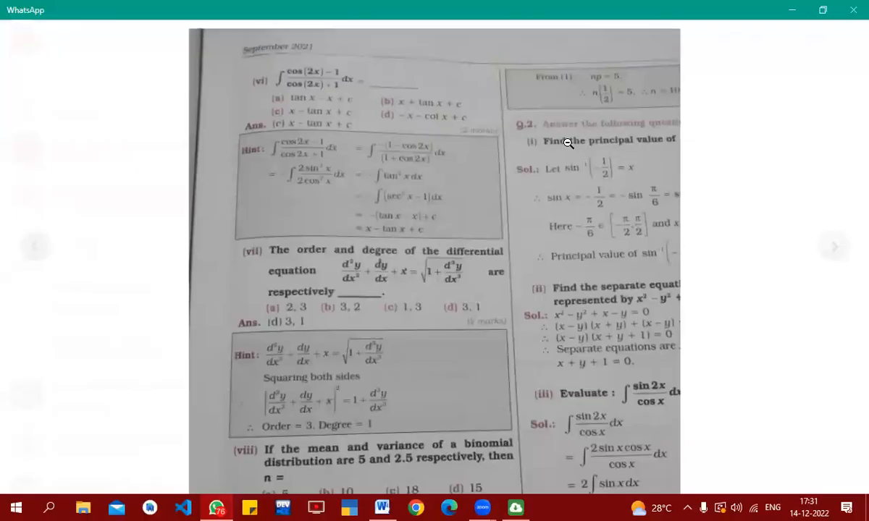
pyautogui.hotkey('alt', 'Tab')
pyautogui.write('2')
pyautogui.press('Right')
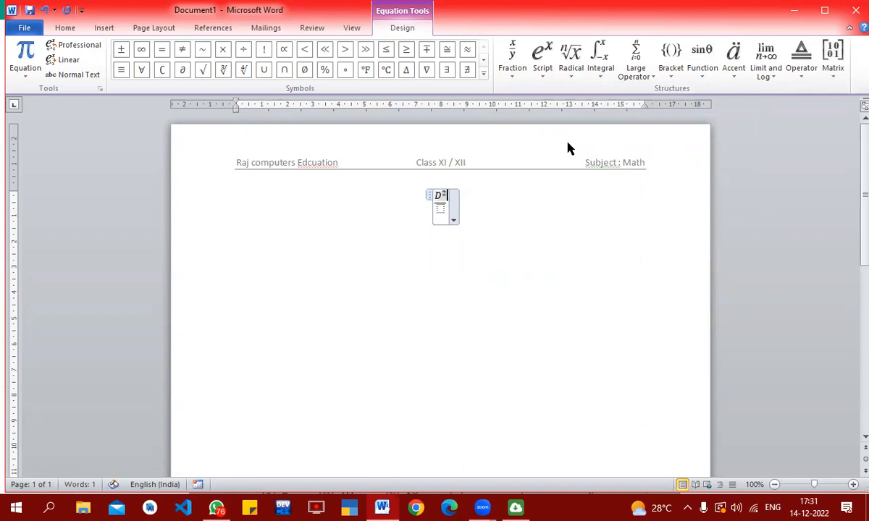
# Step: Append an uppercase Y to the fraction's numerator and compare its notation with the WhatsApp textbook photo
pyautogui.write('y')
pyautogui.press('BackSpace')
pyautogui.write('Y')
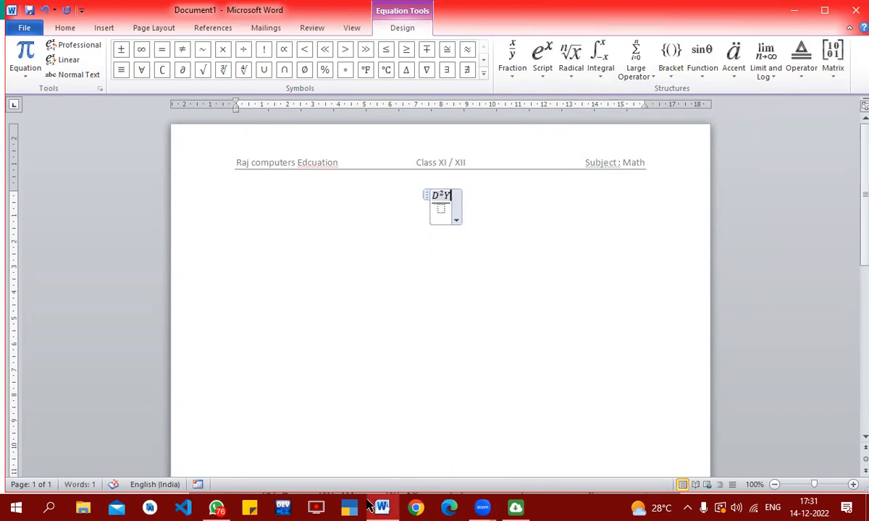
pyautogui.click(217, 507)
pyautogui.scroll(-5, 289, 398)
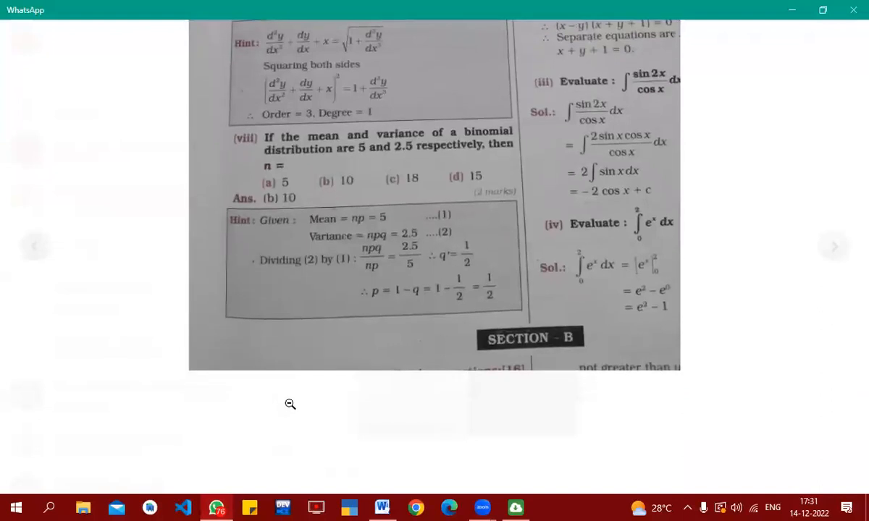
pyautogui.hotkey('alt', 'Tab')
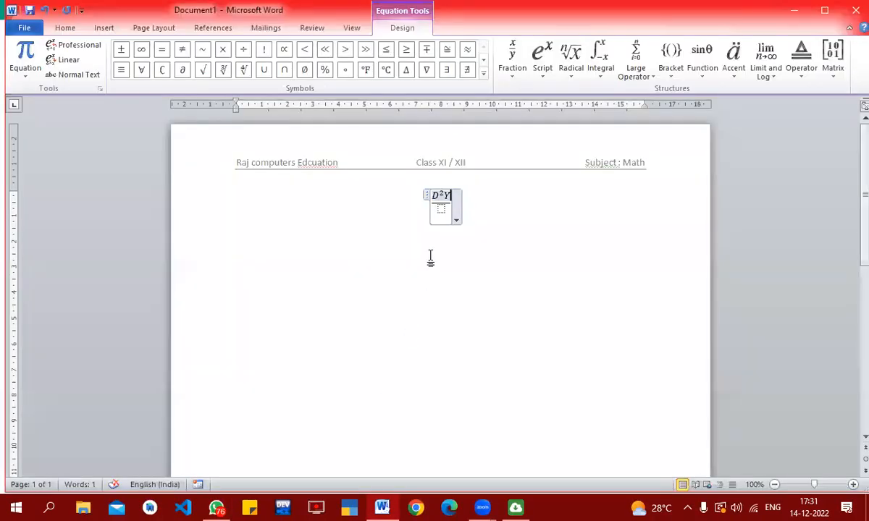
# Step: Rewrite the fraction's numerator in lowercase as d²y and move to the empty denominator
pyautogui.press('BackSpace')
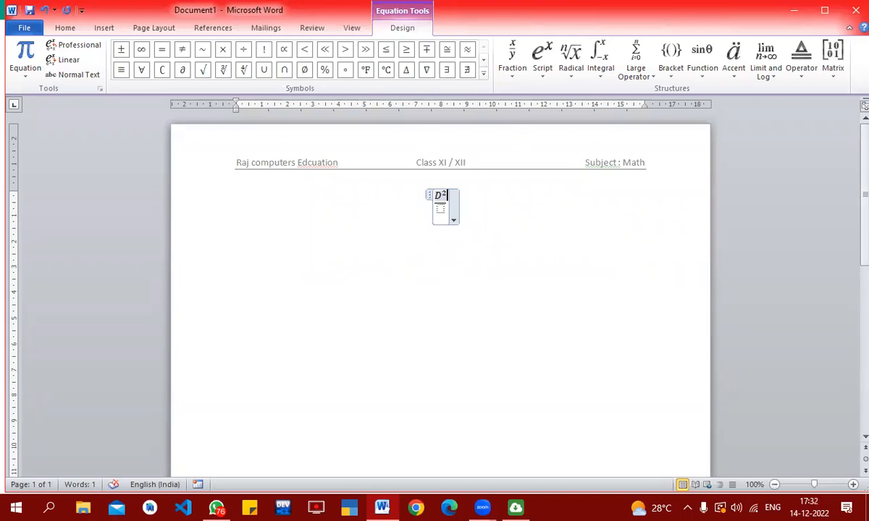
pyautogui.write('y')
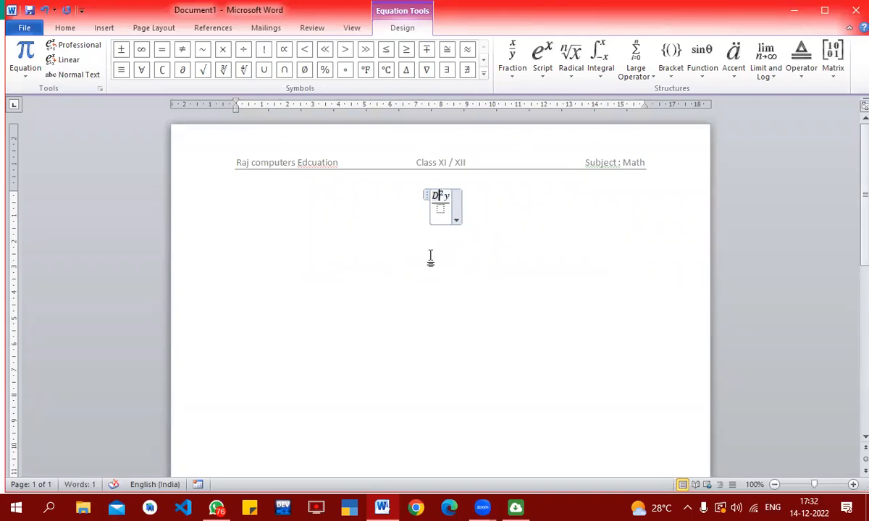
pyautogui.write('d')
pyautogui.press('Left')
pyautogui.press('BackSpace')
pyautogui.press('Down')
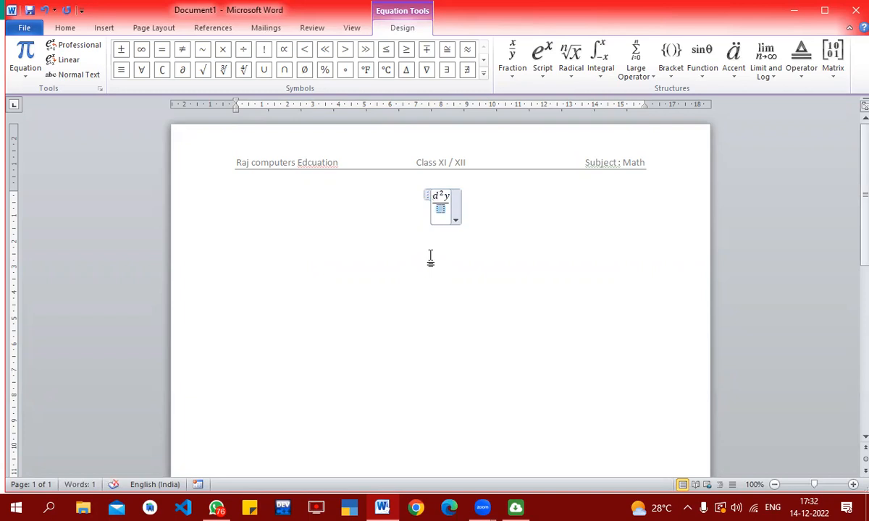
# Step: Insert a superscript structure in the denominator and fill it as dx², checking the textbook photo, then exit the fraction
pyautogui.click(540, 75)
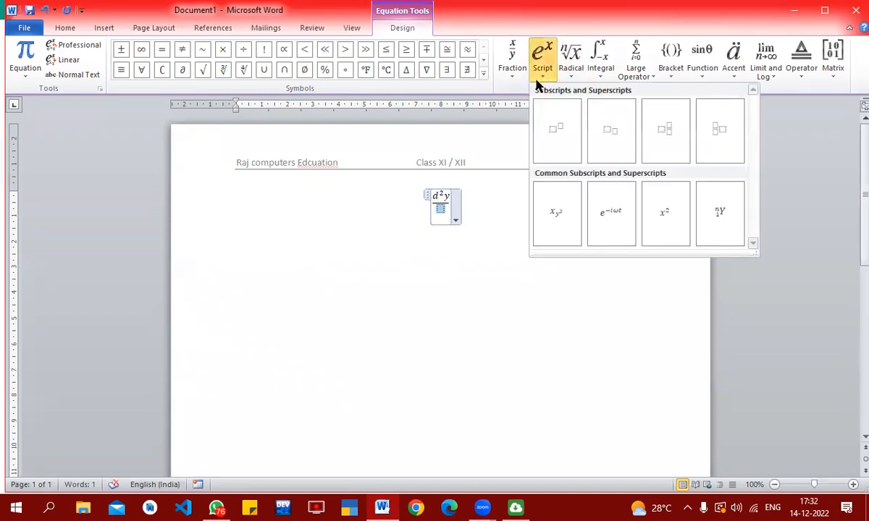
pyautogui.click(562, 137)
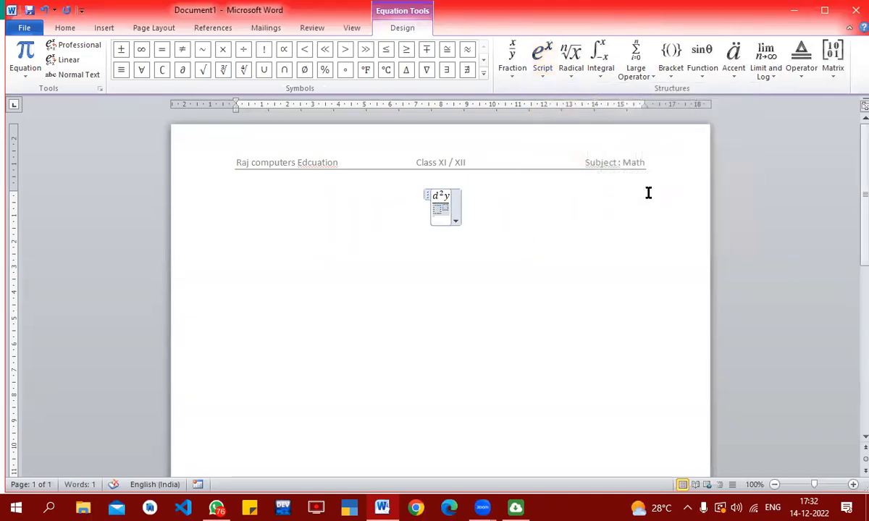
pyautogui.hotkey('alt', 'Tab')
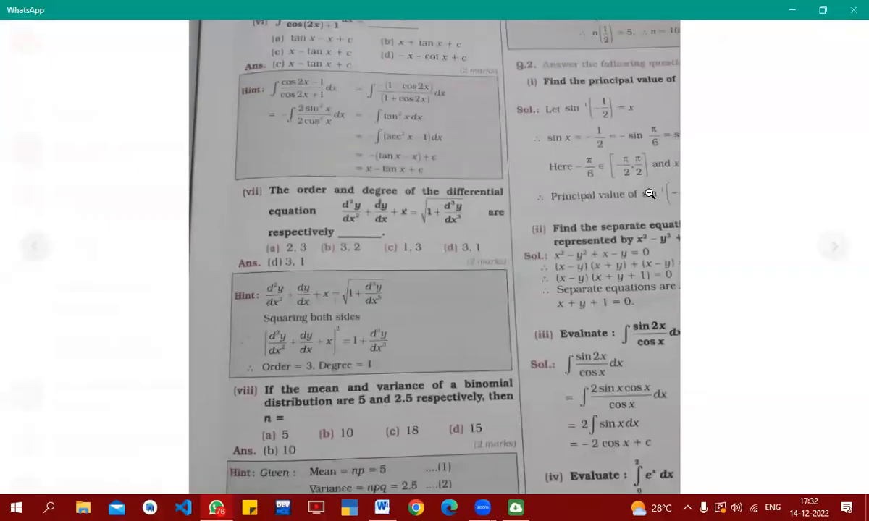
pyautogui.hotkey('alt', 'Tab')
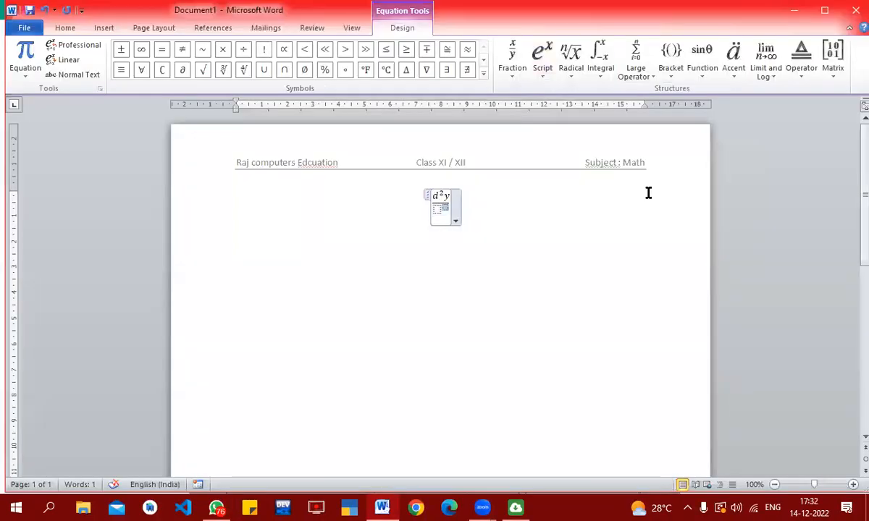
pyautogui.write('dx')
pyautogui.write('2')
pyautogui.press('Up')
pyautogui.press('Right')
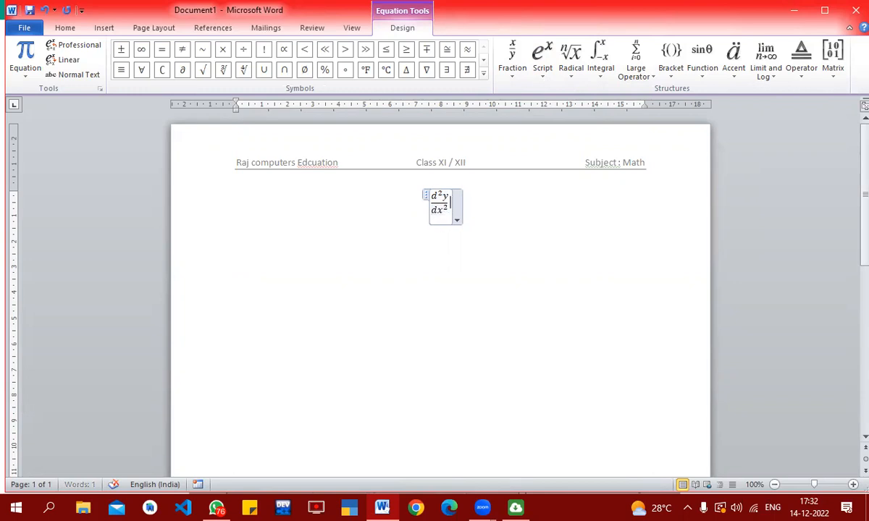
# Step: Check the next term in the WhatsApp photo and add a plus sign and an empty stacked fraction to Word's equation
pyautogui.click(220, 507)
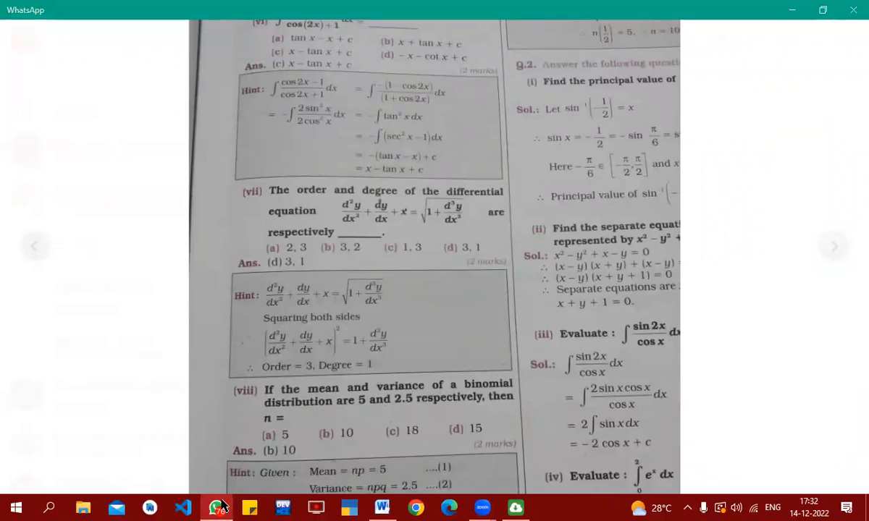
pyautogui.click(223, 505)
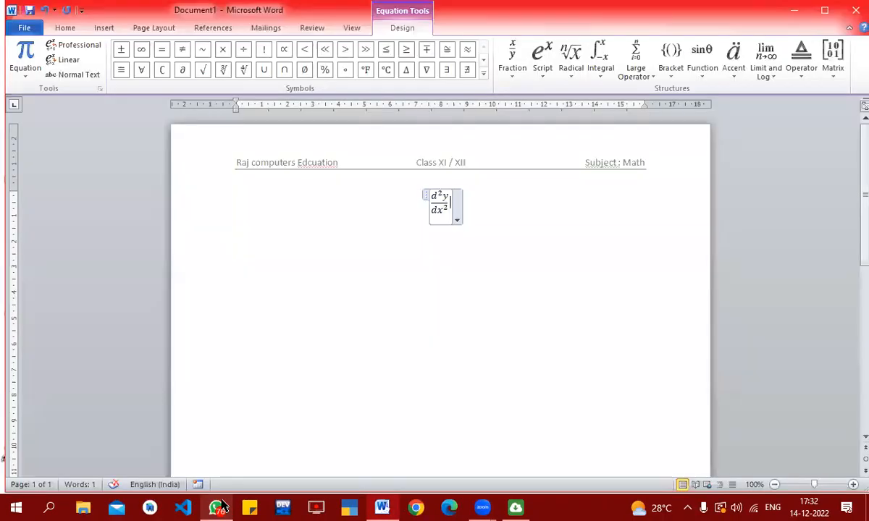
pyautogui.write('+')
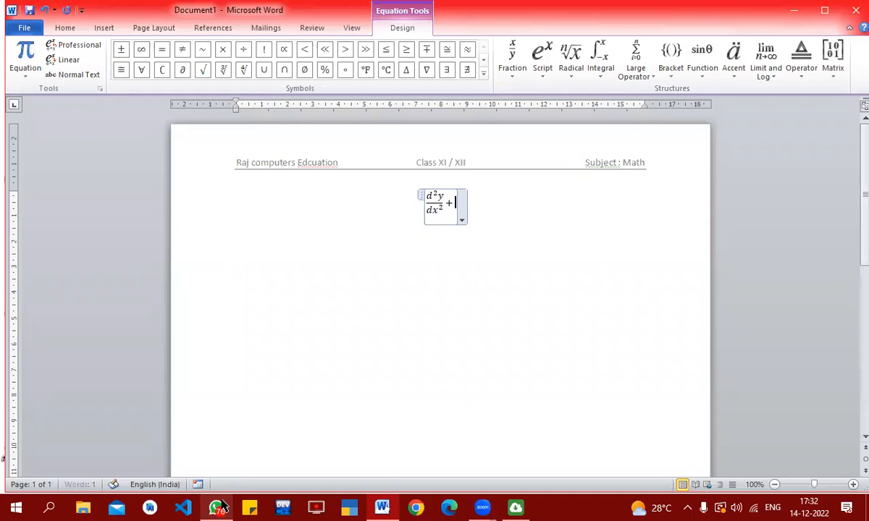
pyautogui.click(510, 83)
pyautogui.click(533, 128)
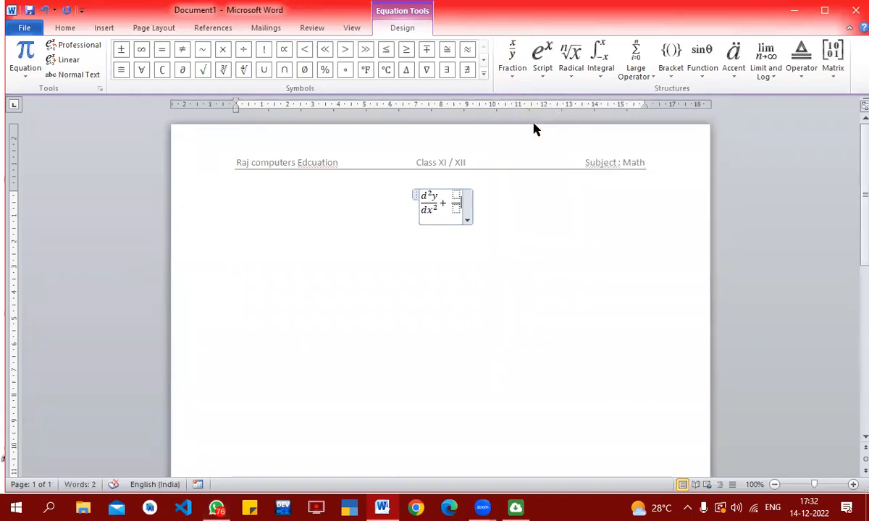
# Step: Fill the second fraction with dy over dx, consulting the photo, and left-align the equation on the page
pyautogui.write('dy')
pyautogui.press('Down')
pyautogui.hotkey('alt', 'Tab')
pyautogui.hotkey('alt', 'Tab')
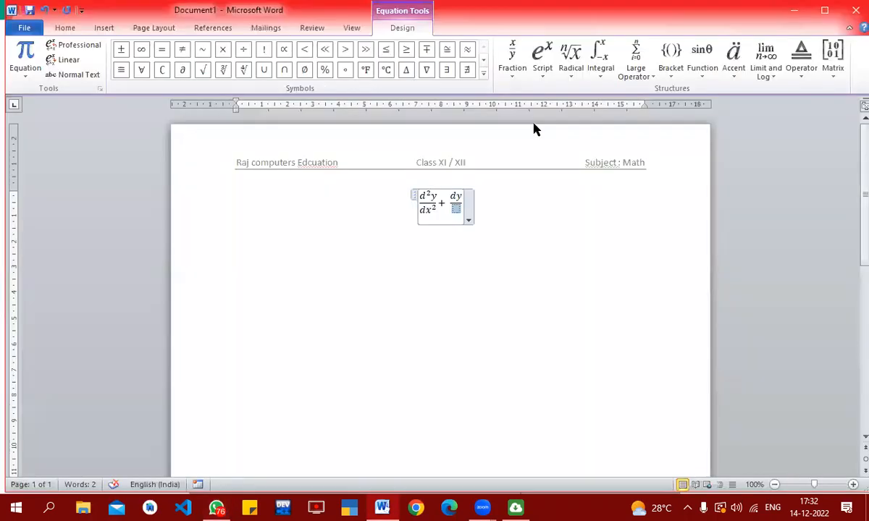
pyautogui.write('dx')
pyautogui.press('Up')
pyautogui.press('Down')
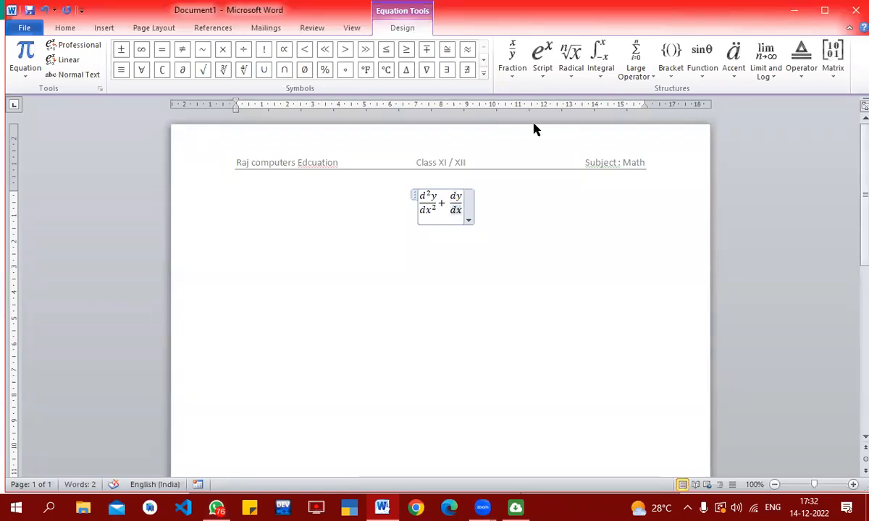
pyautogui.press('Down')
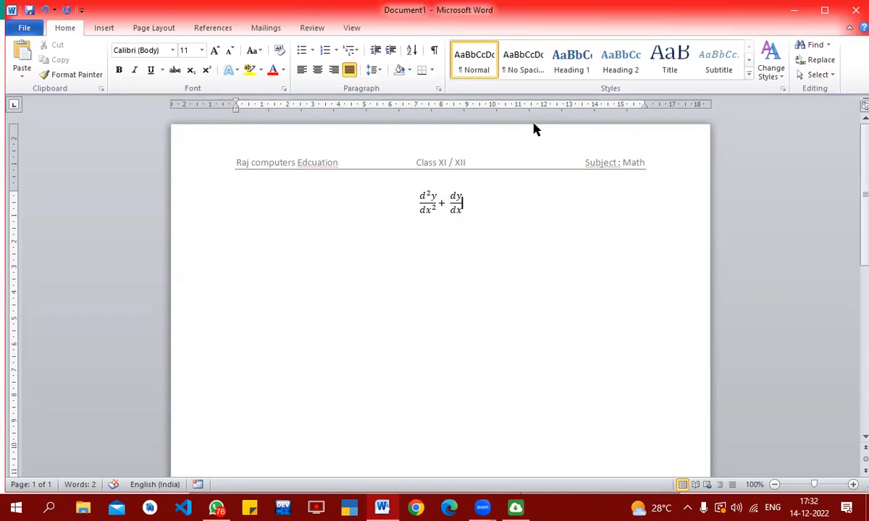
pyautogui.hotkey('ctrl', 'l')
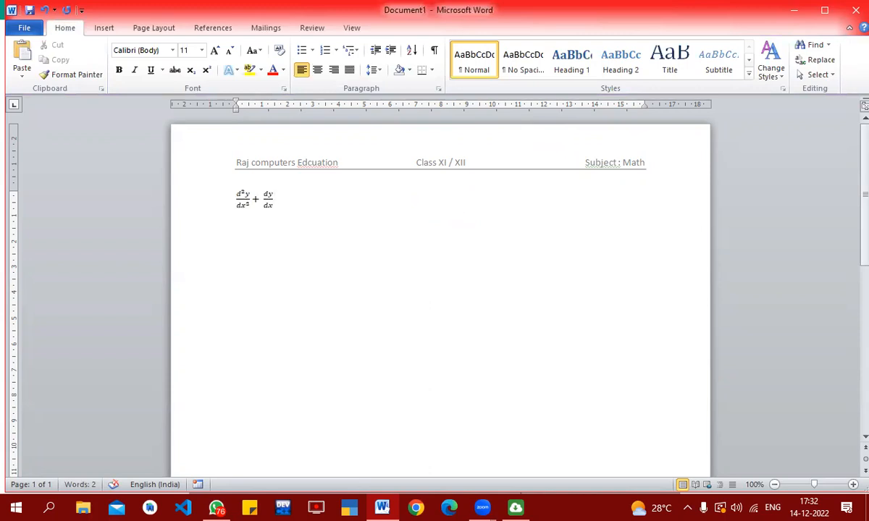
# Step: Consult the WhatsApp photo and add "+ x" as plain text after the equation in Word
pyautogui.hotkey('alt', 'Tab')
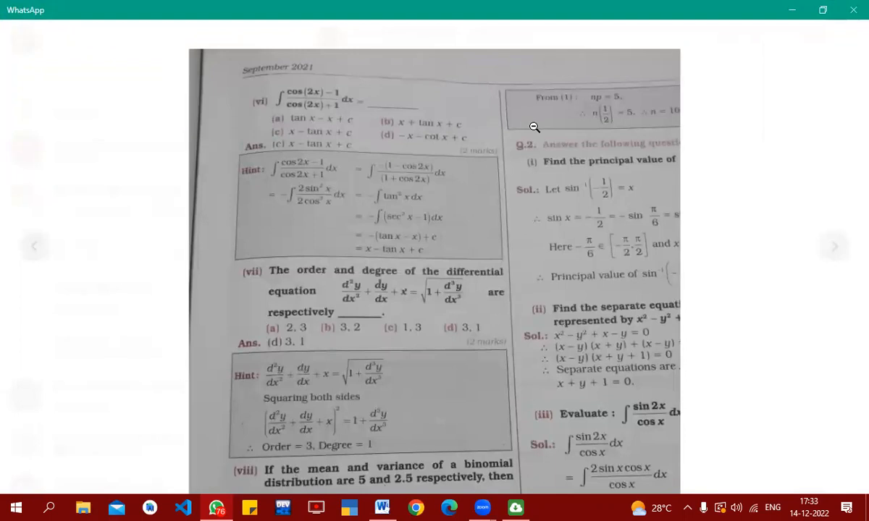
pyautogui.hotkey('alt', 'Tab')
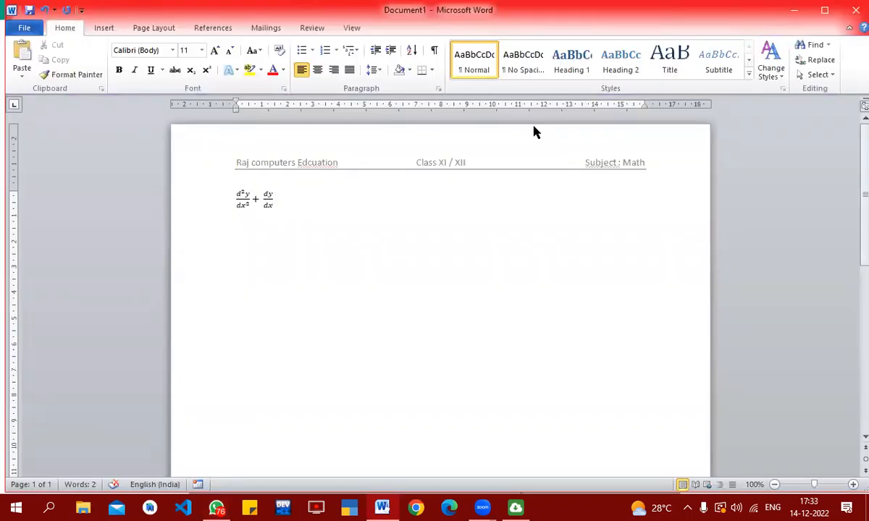
pyautogui.write('+ x')
pyautogui.hotkey('alt', 'Tab')
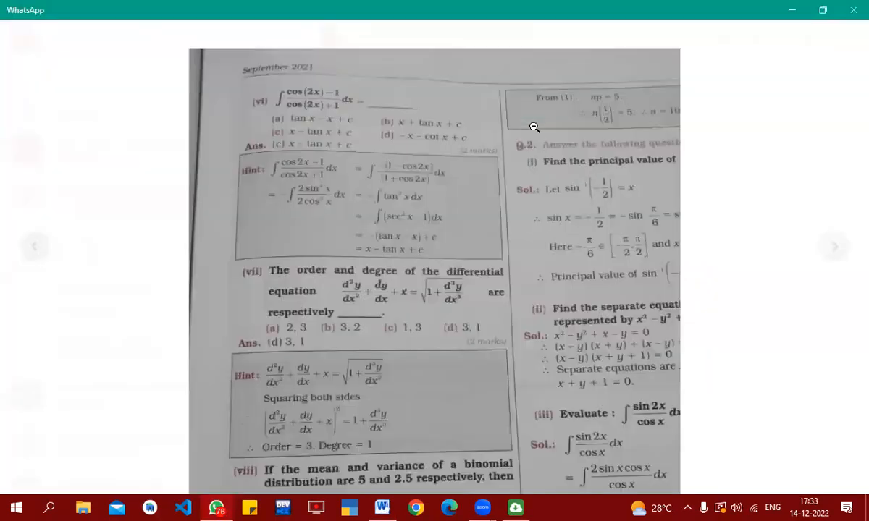
pyautogui.scroll(-3, 434, 337)
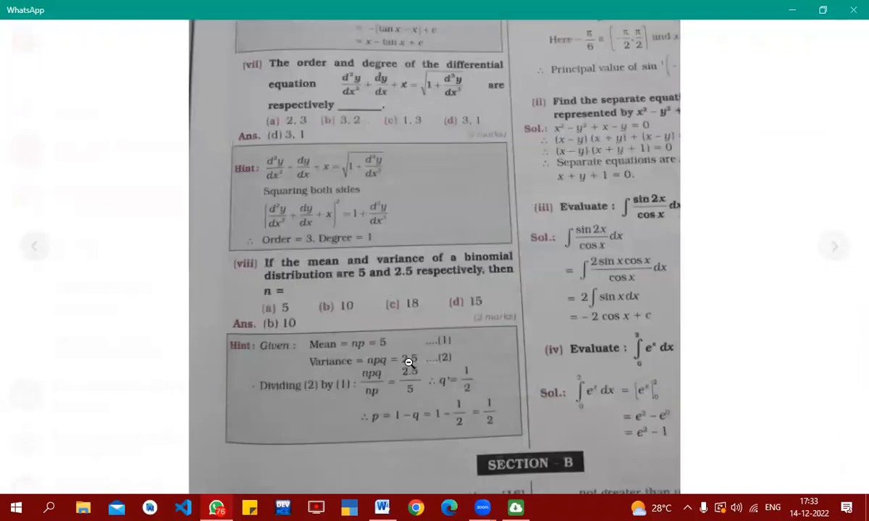
pyautogui.hotkey('alt', 'Tab')
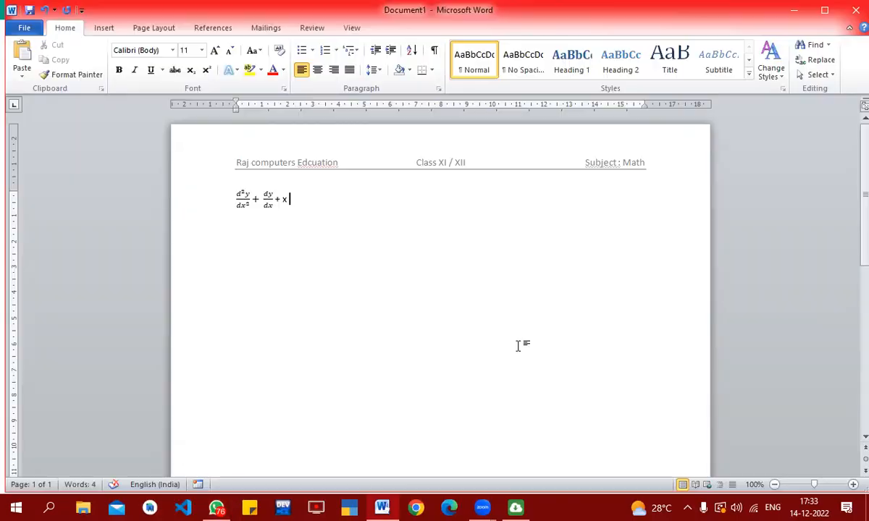
# Step: Extend the equation itself with "+ x =" followed by an empty square root
pyautogui.click(268, 200)
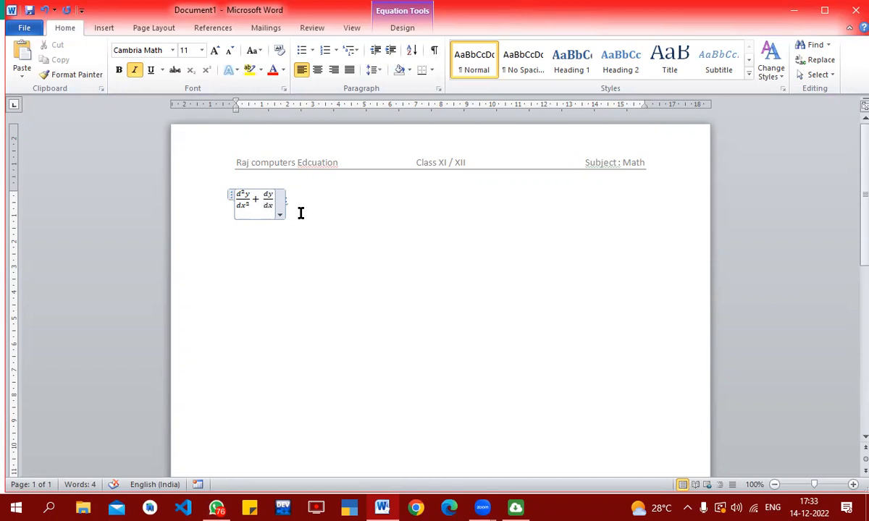
pyautogui.press('Right')
pyautogui.write('+ x =')
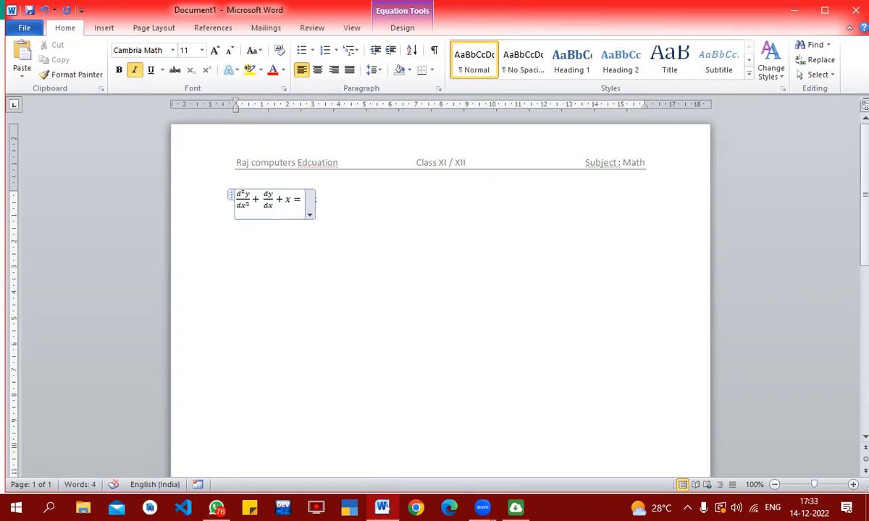
pyautogui.click(412, 27)
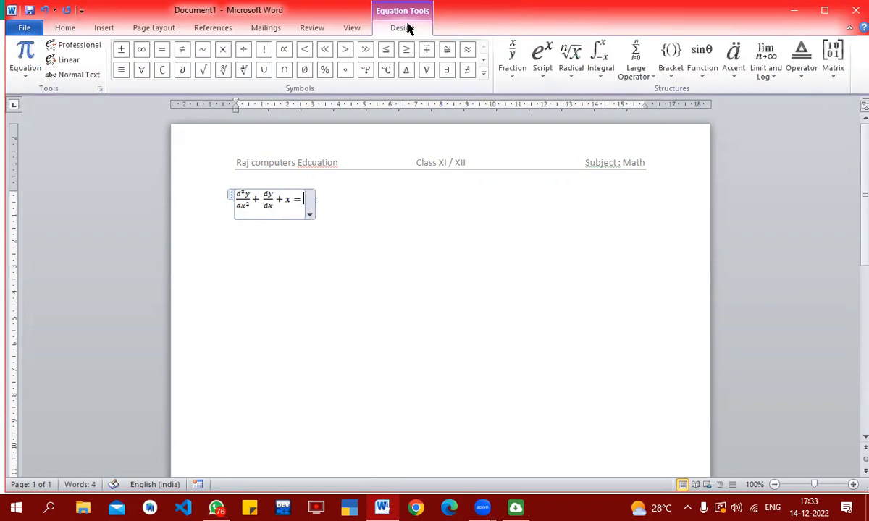
pyautogui.click(577, 77)
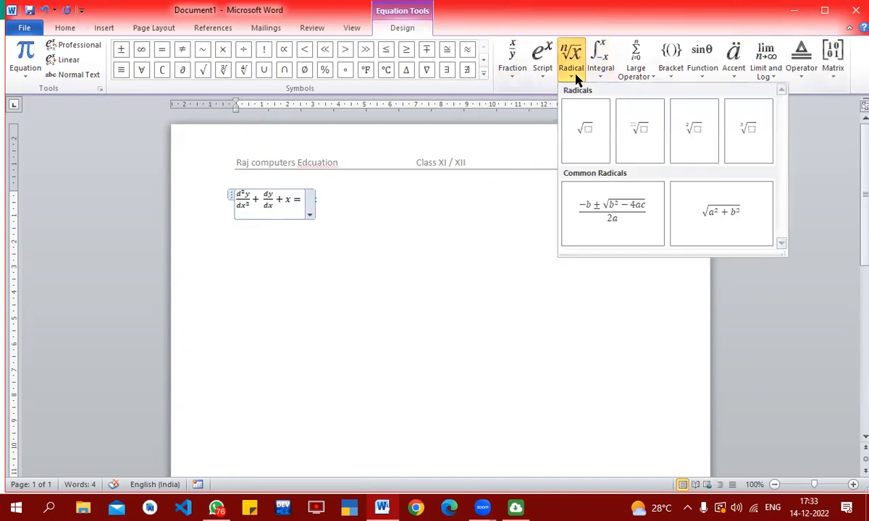
pyautogui.click(586, 134)
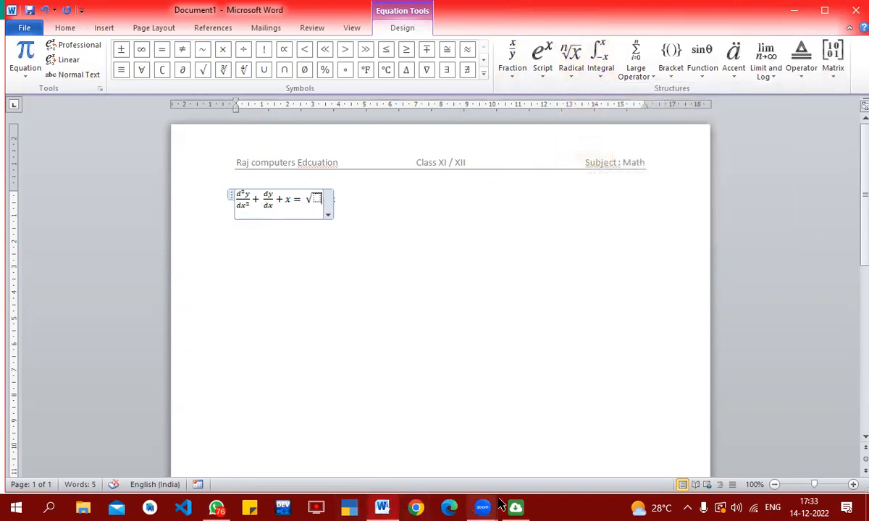
# Step: Check the expression under the root in the WhatsApp photo and select the square root's empty placeholder in Word
pyautogui.click(216, 507)
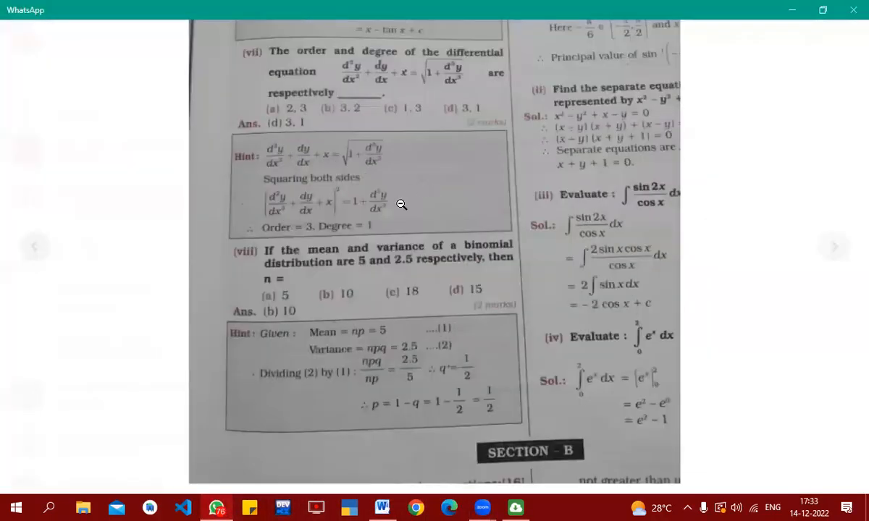
pyautogui.click(387, 248)
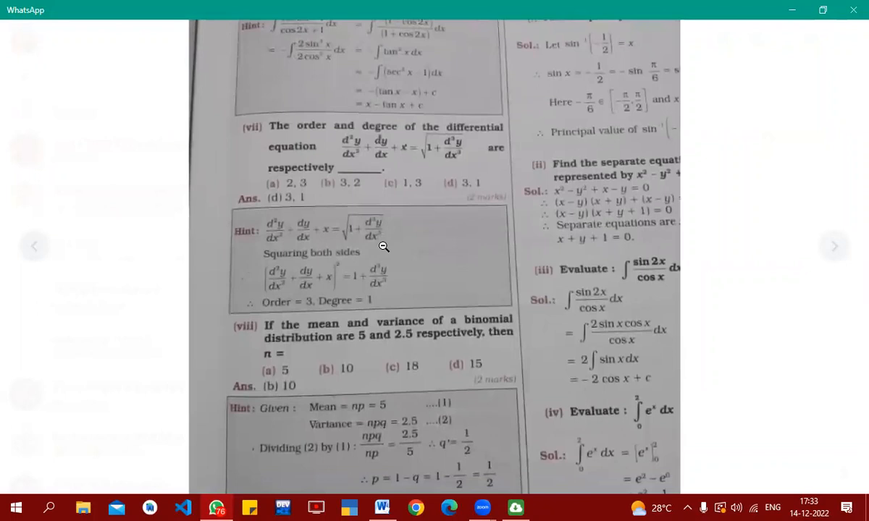
pyautogui.hotkey('alt', 'Tab')
pyautogui.press('Left')
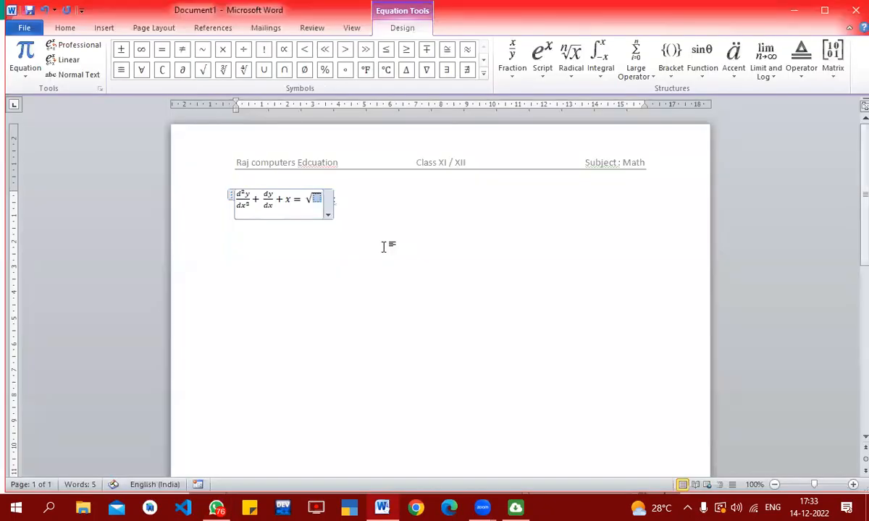